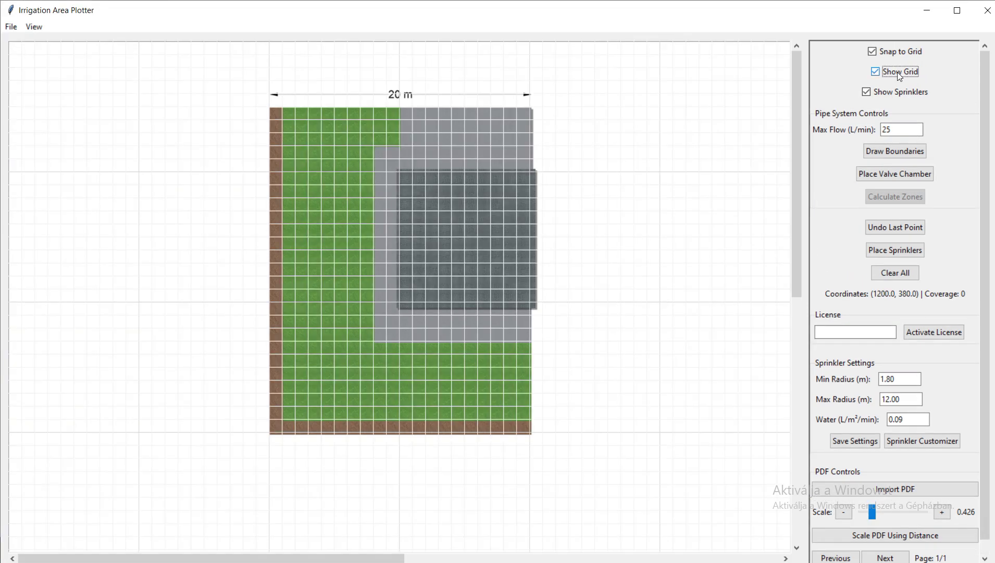
# Step: Hide the grid, trace the L-shaped lawn boundary and add the small top patch
pyautogui.click(894, 73)
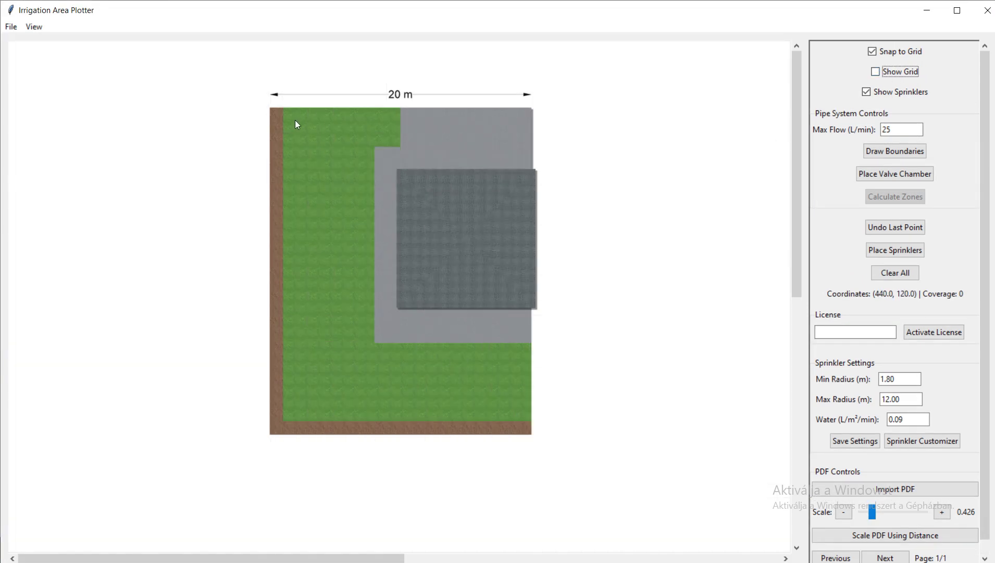
pyautogui.click(281, 110)
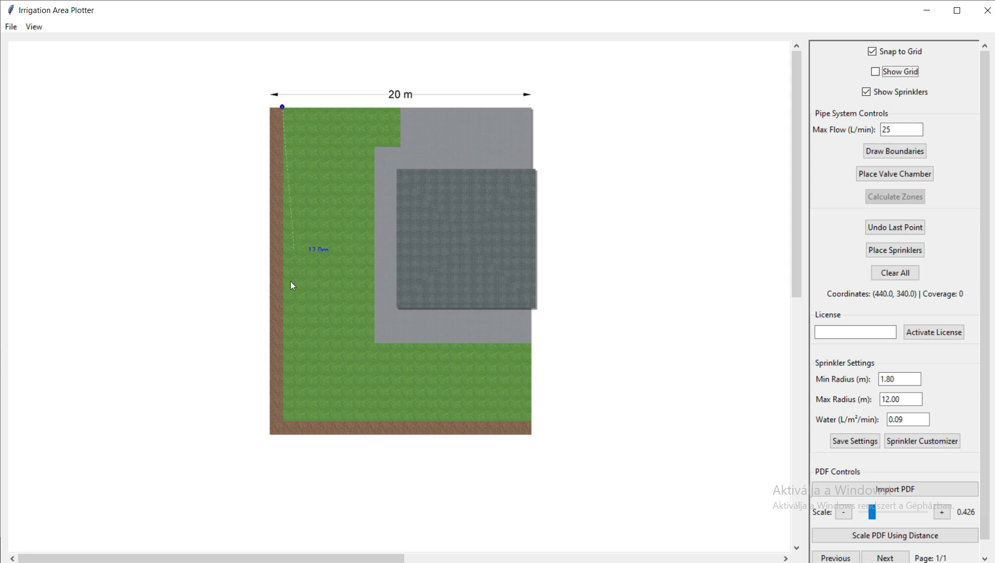
pyautogui.click(286, 419)
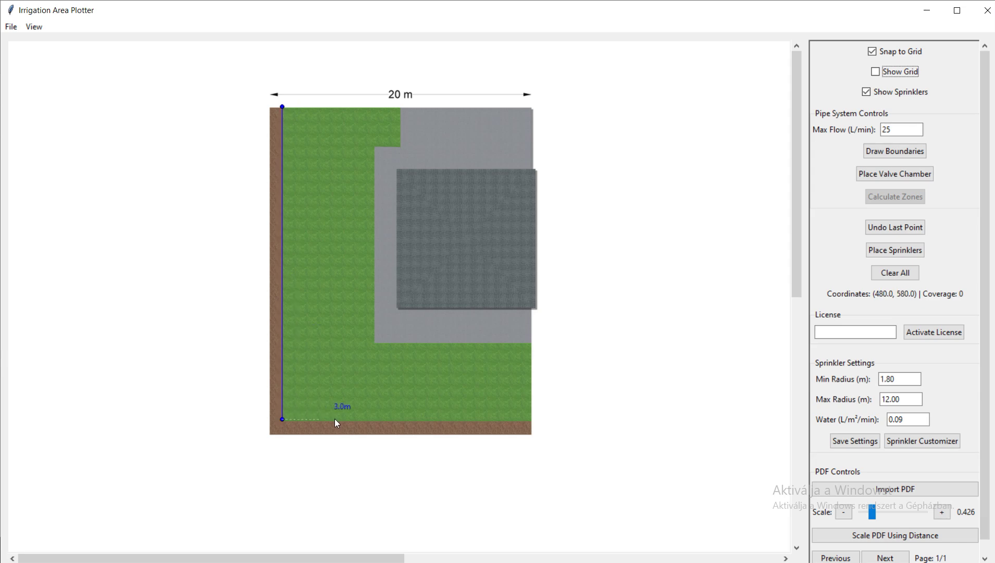
pyautogui.click(530, 418)
pyautogui.click(529, 342)
pyautogui.click(374, 341)
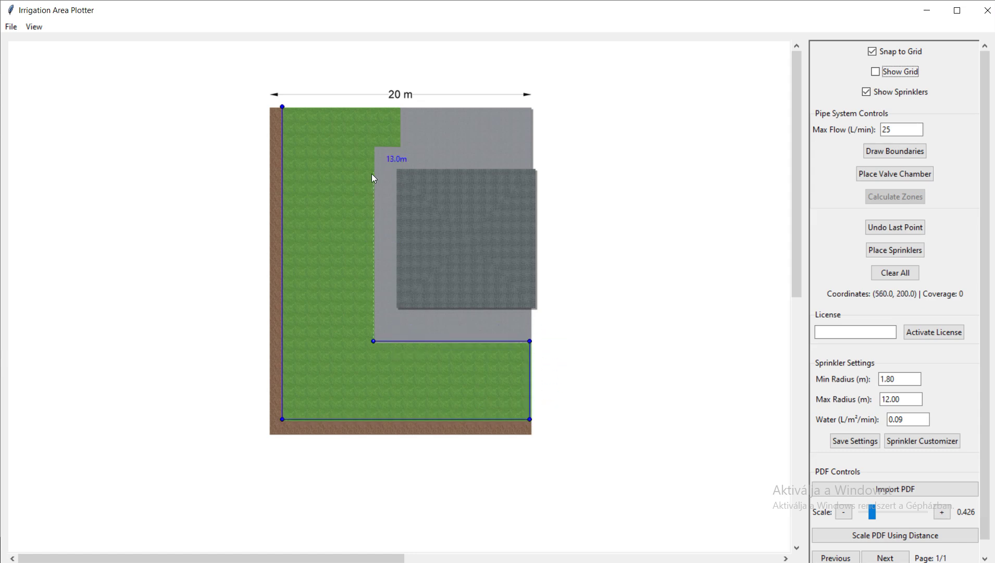
pyautogui.click(374, 111)
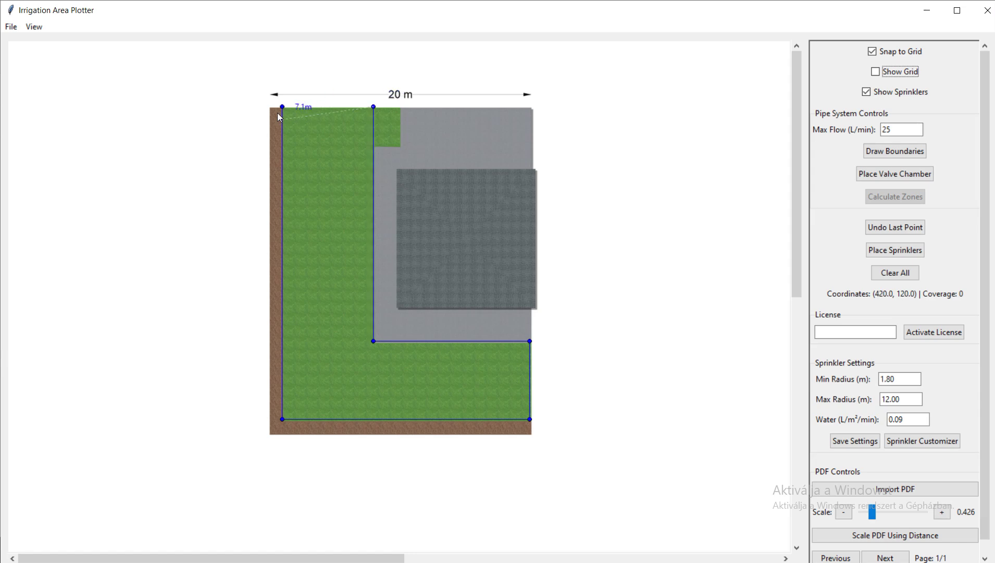
pyautogui.click(278, 108)
pyautogui.click(399, 149)
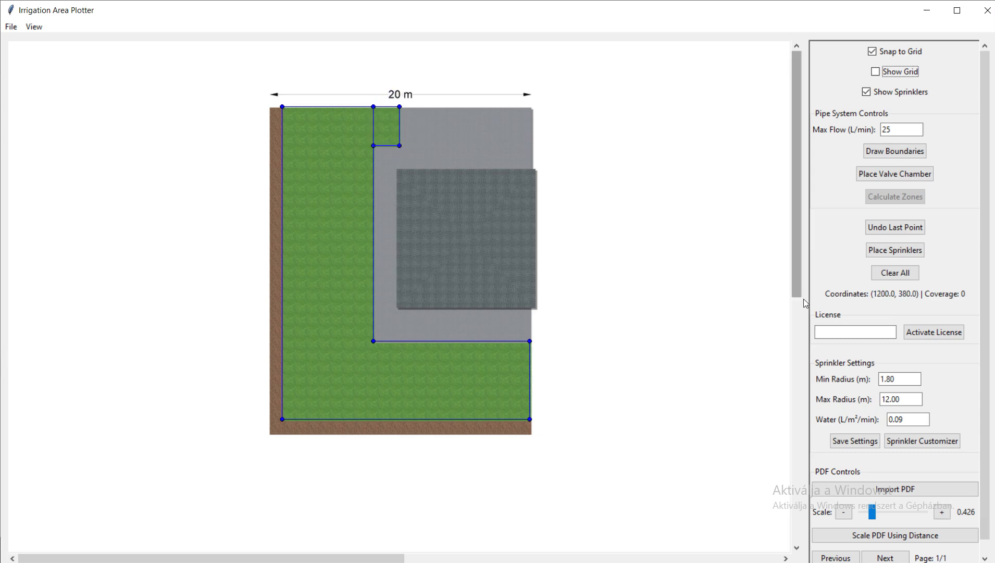
# Step: Place sprinklers, save a 4 m maximum radius, then regenerate the layout
pyautogui.click(895, 252)
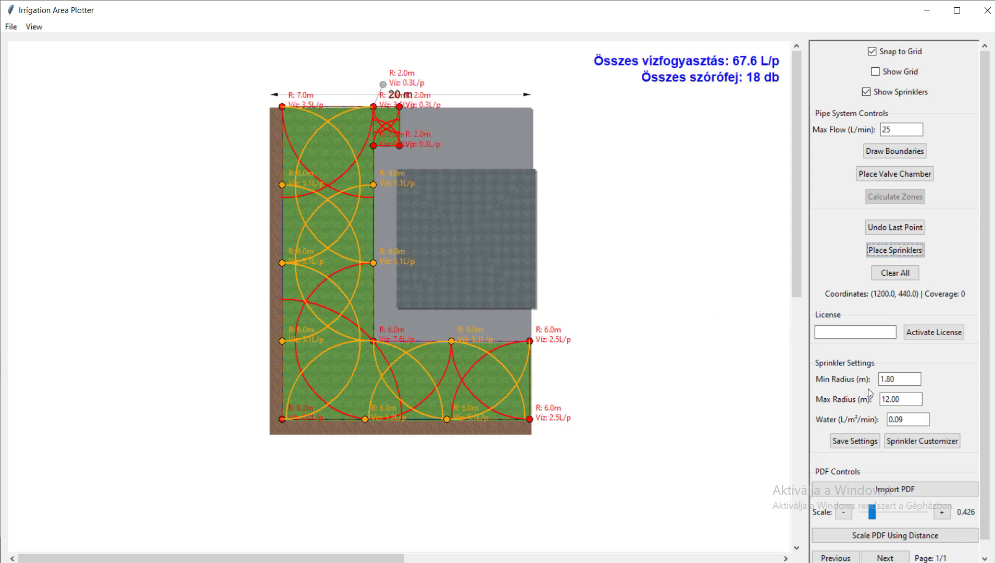
pyautogui.doubleClick(906, 398)
pyautogui.write('4')
pyautogui.click(855, 441)
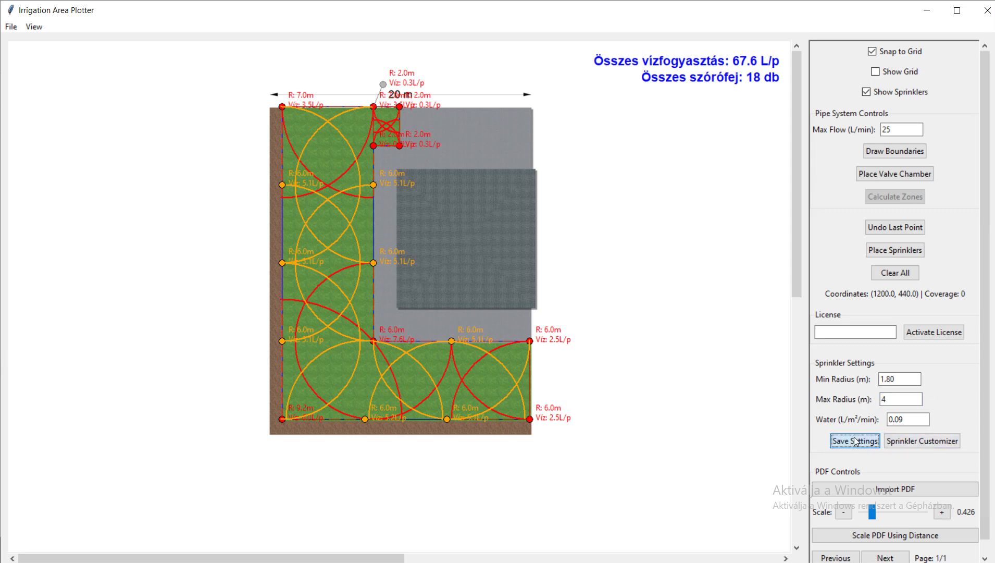
pyautogui.click(554, 320)
pyautogui.scroll(-1, 902, 467)
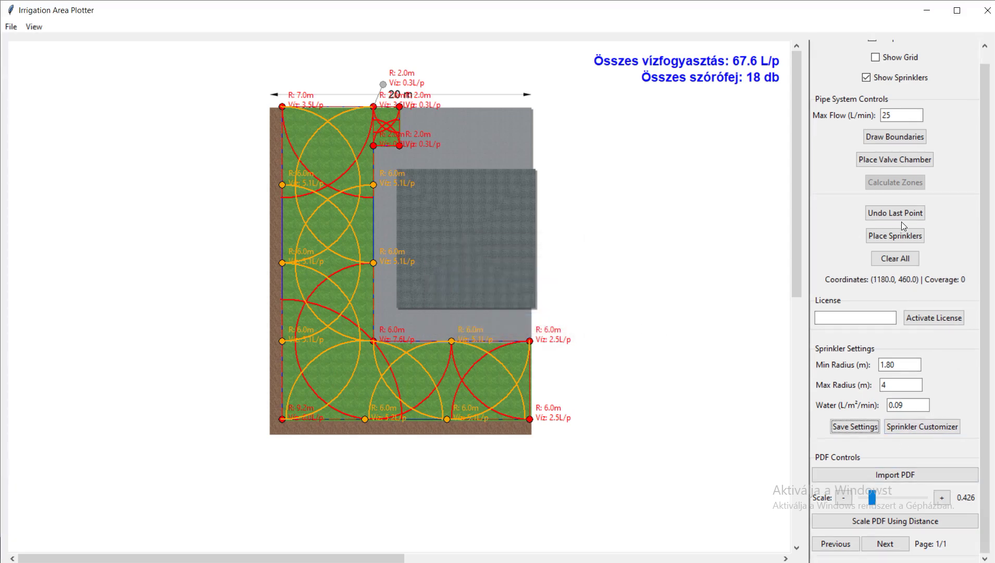
pyautogui.click(886, 235)
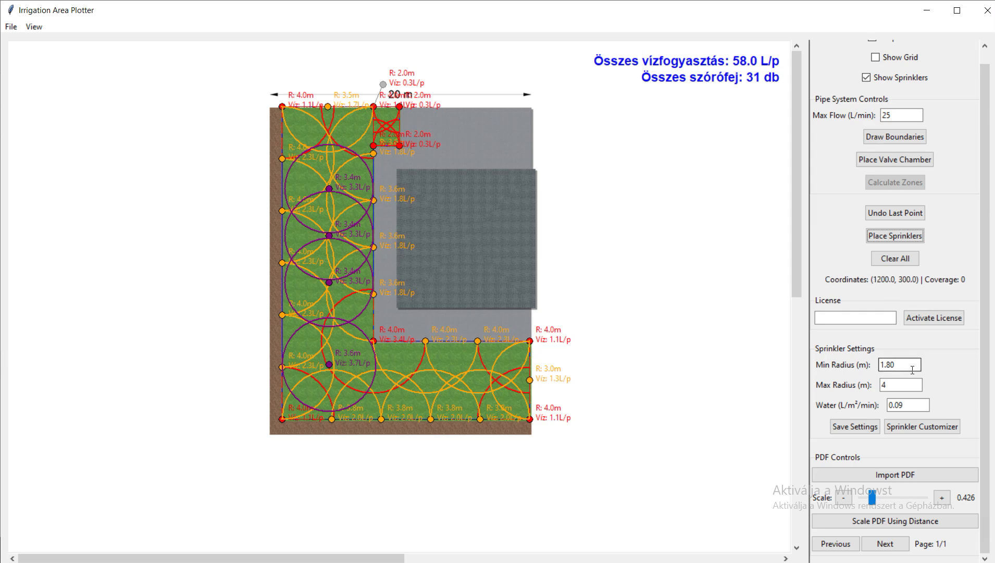
# Step: Save maximum radii of 5 m, then 6 m, regenerating the sprinkler layout each time
pyautogui.doubleClick(885, 384)
pyautogui.write('5')
pyautogui.click(839, 429)
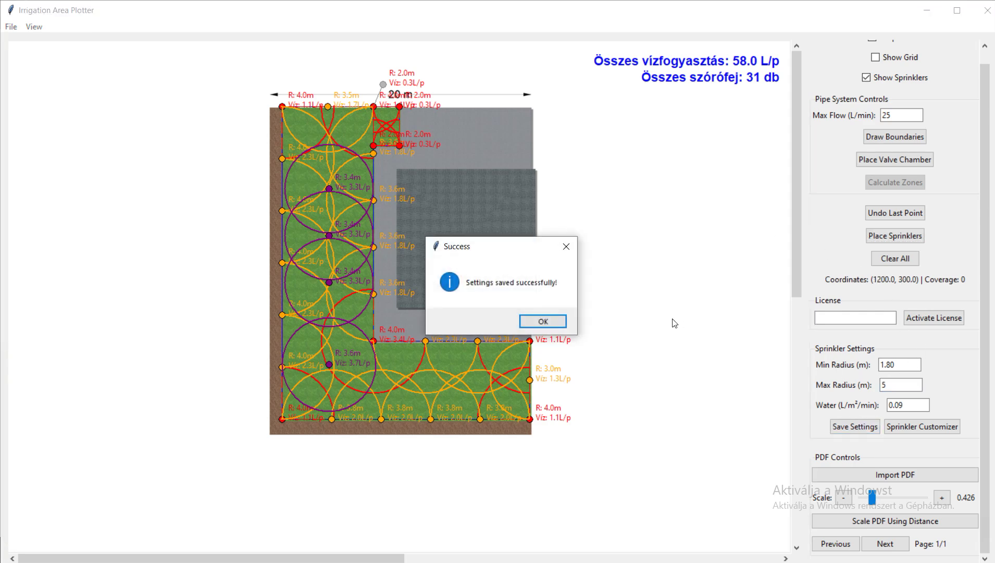
pyautogui.click(560, 326)
pyautogui.click(905, 240)
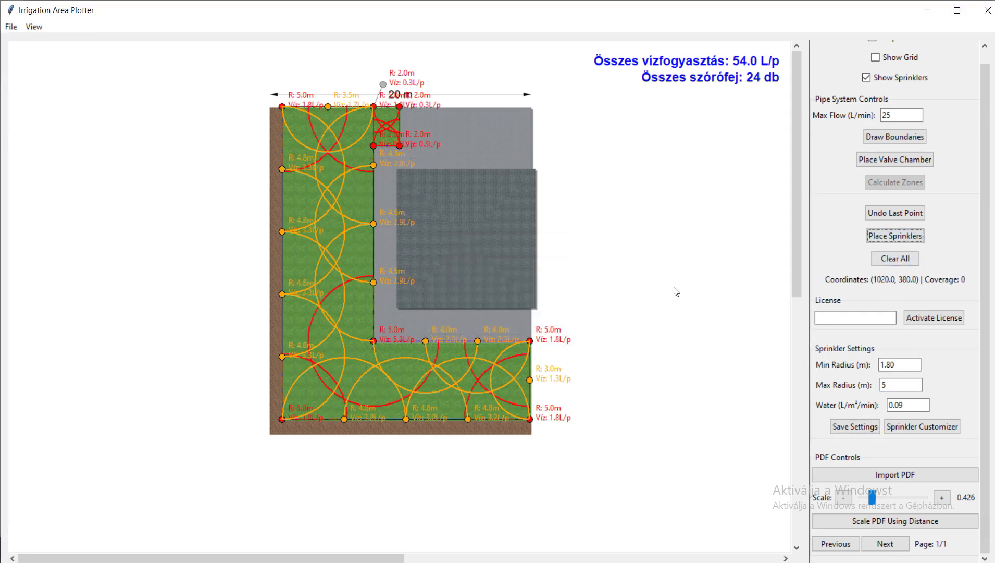
pyautogui.doubleClick(885, 384)
pyautogui.write('6')
pyautogui.click(855, 426)
pyautogui.click(530, 316)
pyautogui.click(894, 236)
# Step: Try maximum radii of 7 m, then 8 m, regenerating the sprinkler layout each time
pyautogui.doubleClick(885, 385)
pyautogui.write('7')
pyautogui.click(855, 425)
pyautogui.click(546, 319)
pyautogui.click(901, 237)
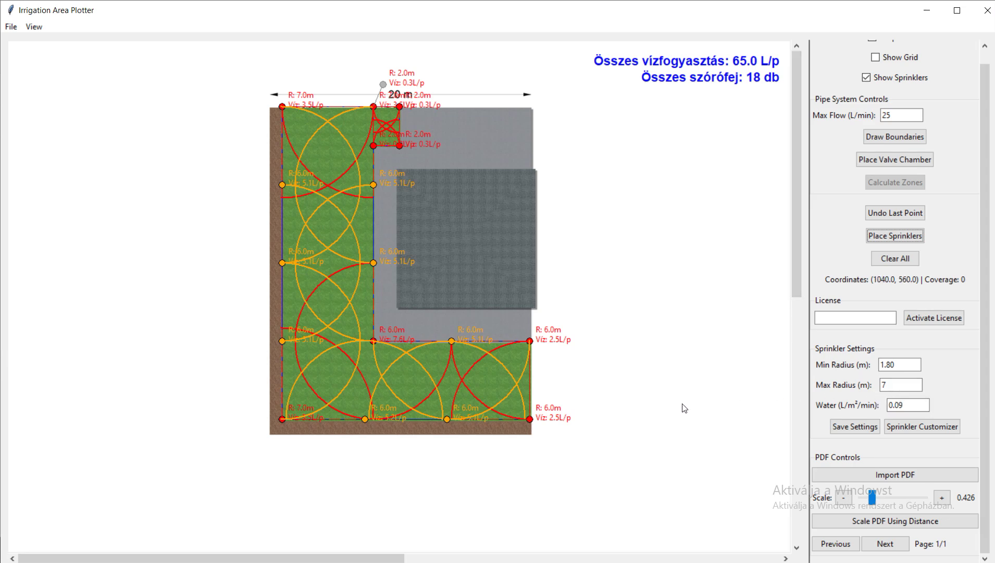
pyautogui.doubleClick(886, 384)
pyautogui.write('8')
pyautogui.click(854, 426)
pyautogui.click(541, 319)
pyautogui.click(890, 240)
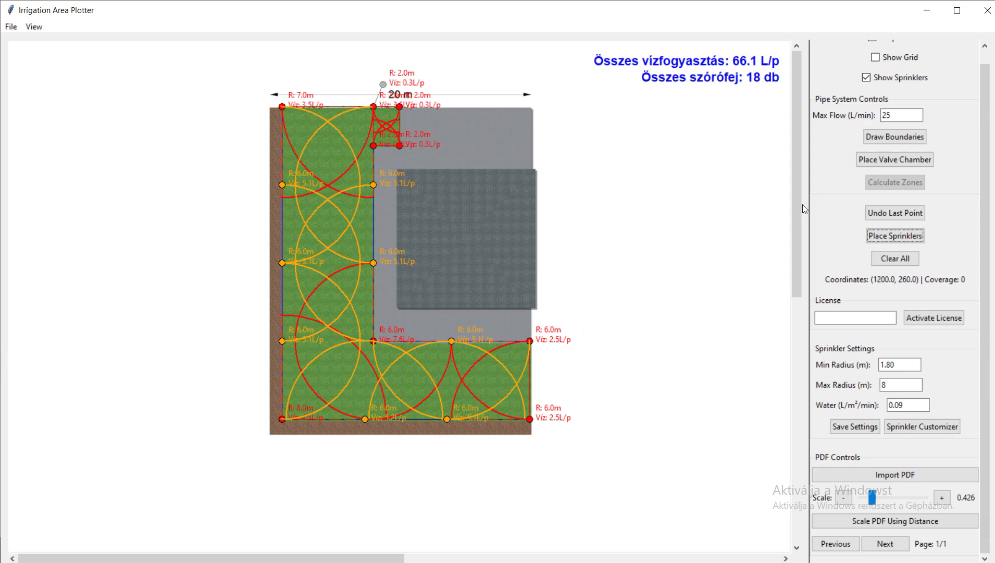
# Step: Save a 10 m maximum radius and regenerate the layout to 18 sprinklers
pyautogui.doubleClick(880, 381)
pyautogui.write('0')
pyautogui.click(855, 426)
pyautogui.click(540, 320)
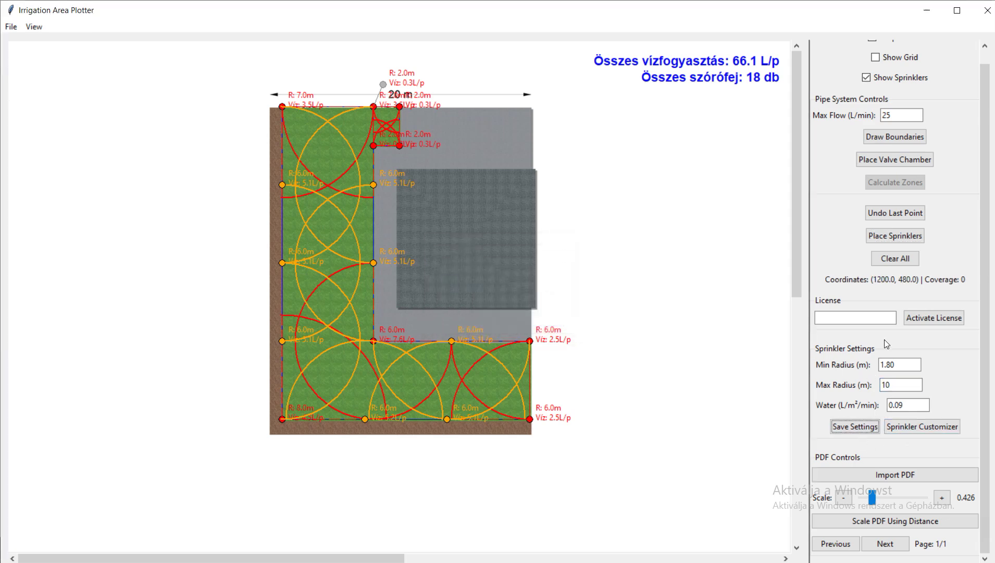
pyautogui.click(889, 231)
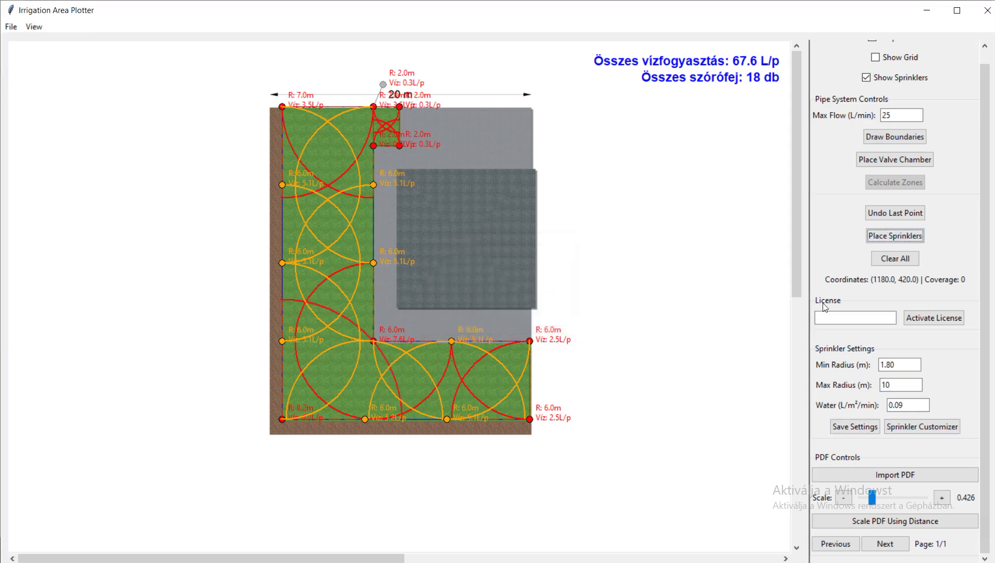
# Step: Place the valve chamber at the lawn's lower-left corner and calculate zones and pipe routes
pyautogui.click(888, 157)
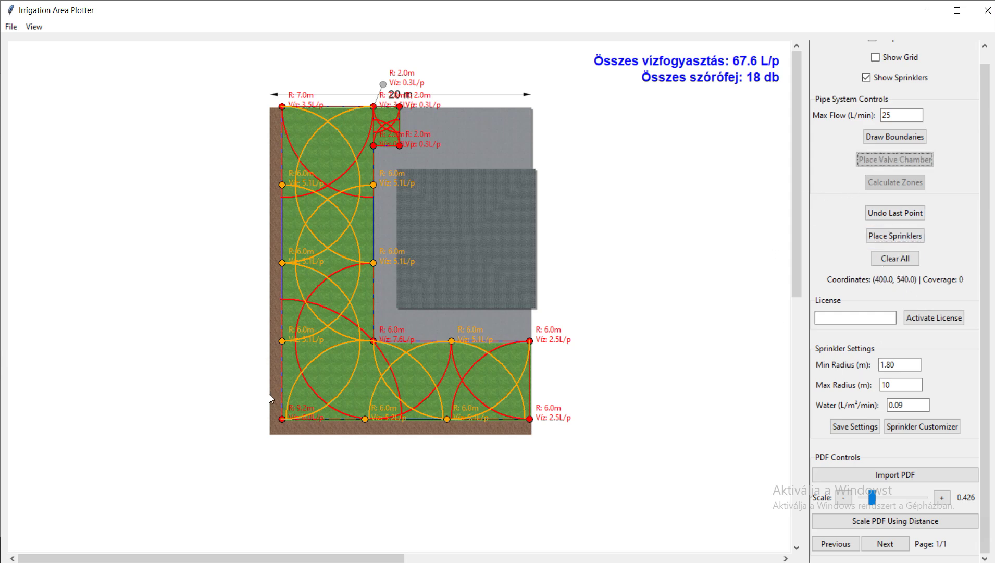
pyautogui.click(292, 371)
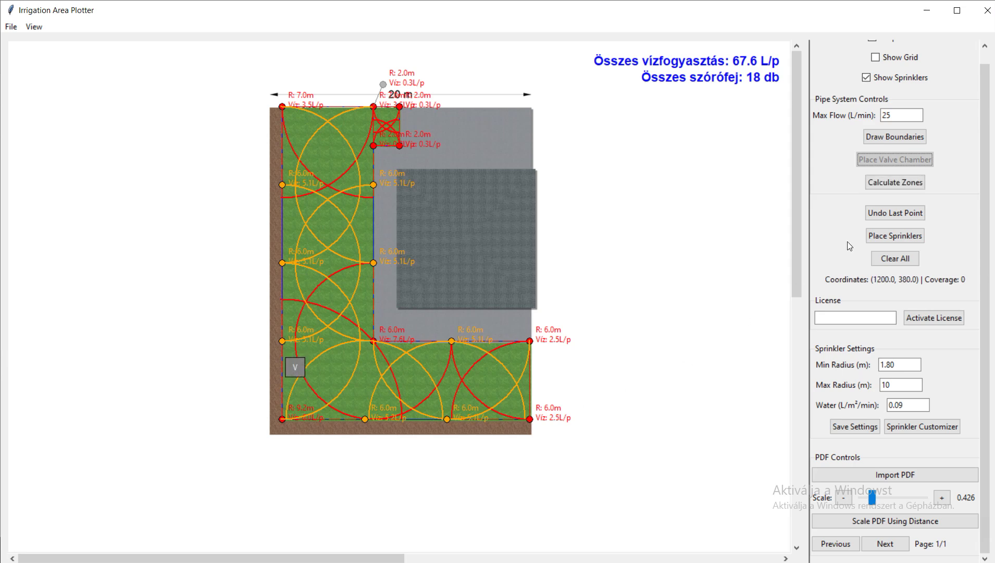
pyautogui.click(903, 183)
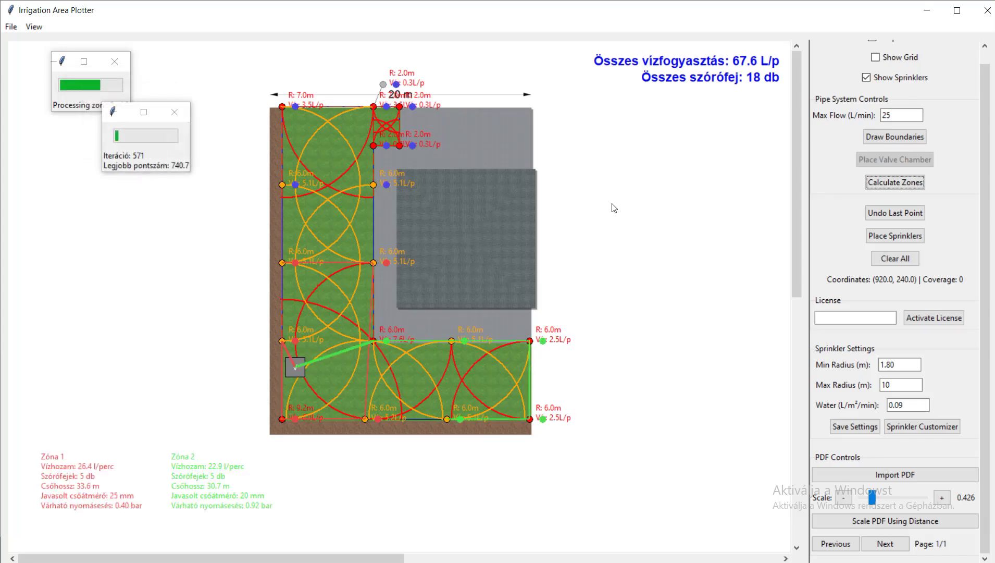
pyautogui.scroll(1, 888, 90)
# Step: Toggle the sprinkler circles several times, leaving them hidden
pyautogui.click(891, 94)
pyautogui.click(891, 94)
pyautogui.click(891, 93)
pyautogui.click(891, 93)
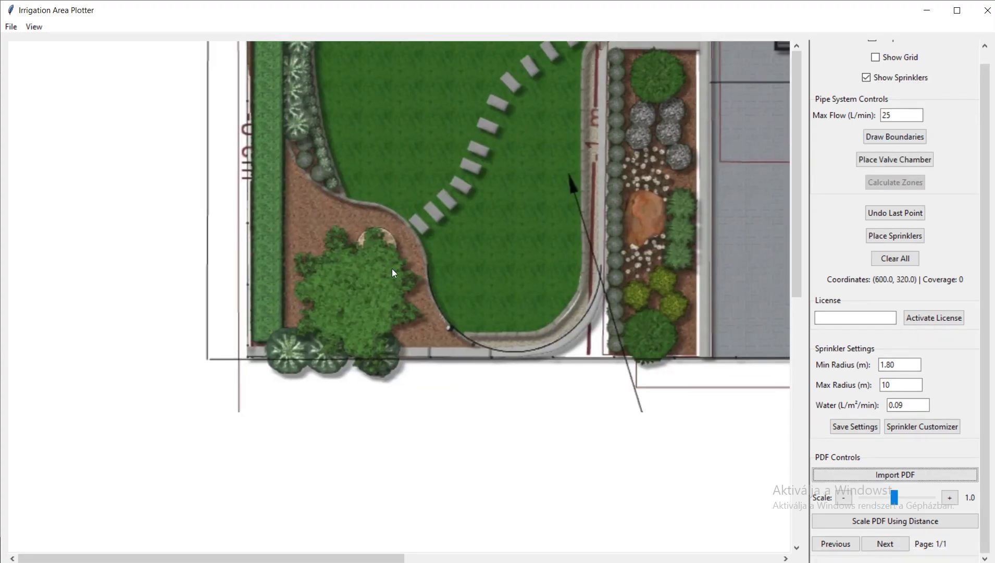
# Step: Mark a reference span down the garden plan's left edge and set it to 20 m
pyautogui.moveTo(392, 269); pyautogui.dragTo(270, 531, button='middle')
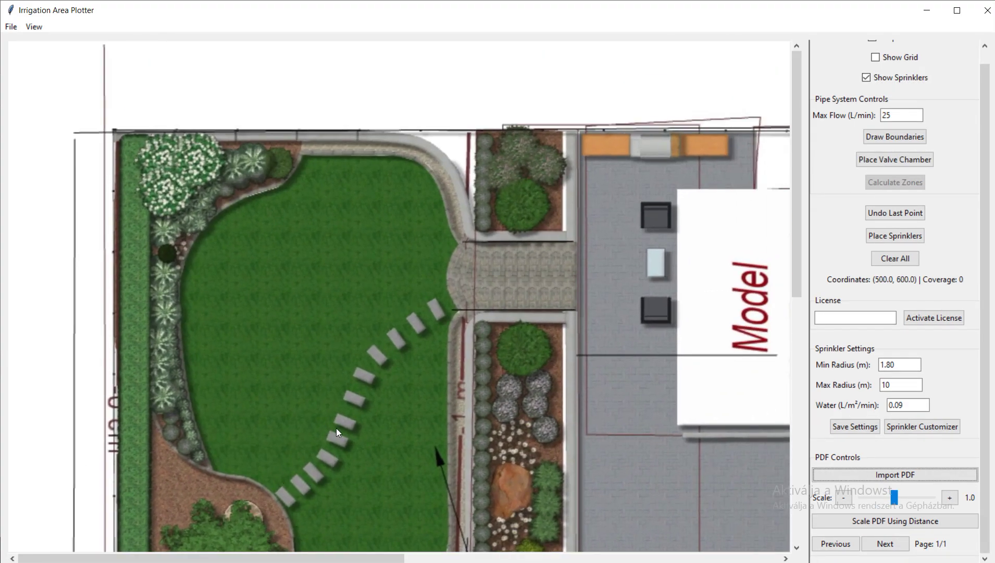
pyautogui.moveTo(336, 427)
pyautogui.mouseDown(button='middle')
pyautogui.moveTo(400, 322)
pyautogui.moveTo(403, 406)
pyautogui.moveTo(395, 343)
pyautogui.mouseUp(button='middle')
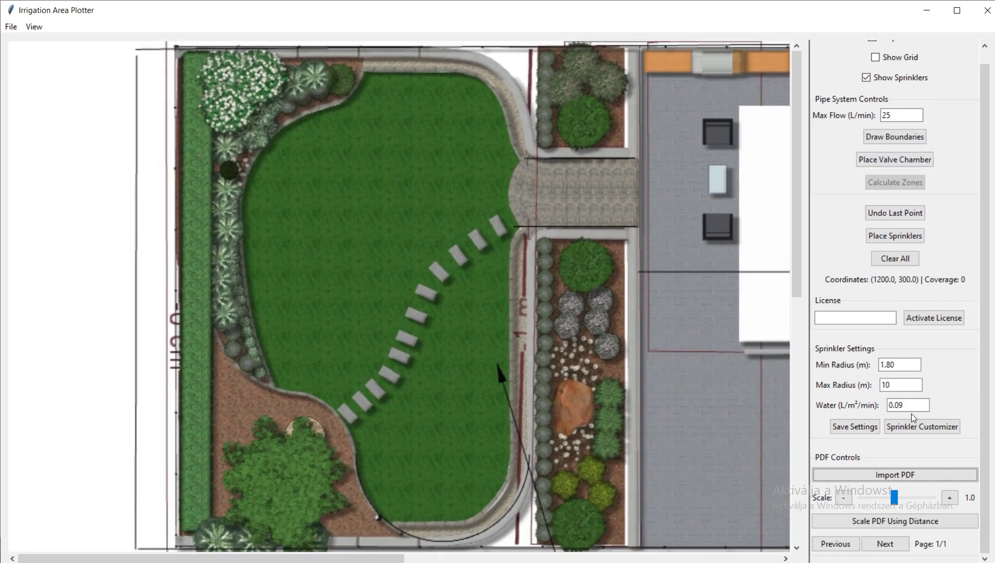
pyautogui.scroll(1, 902, 322)
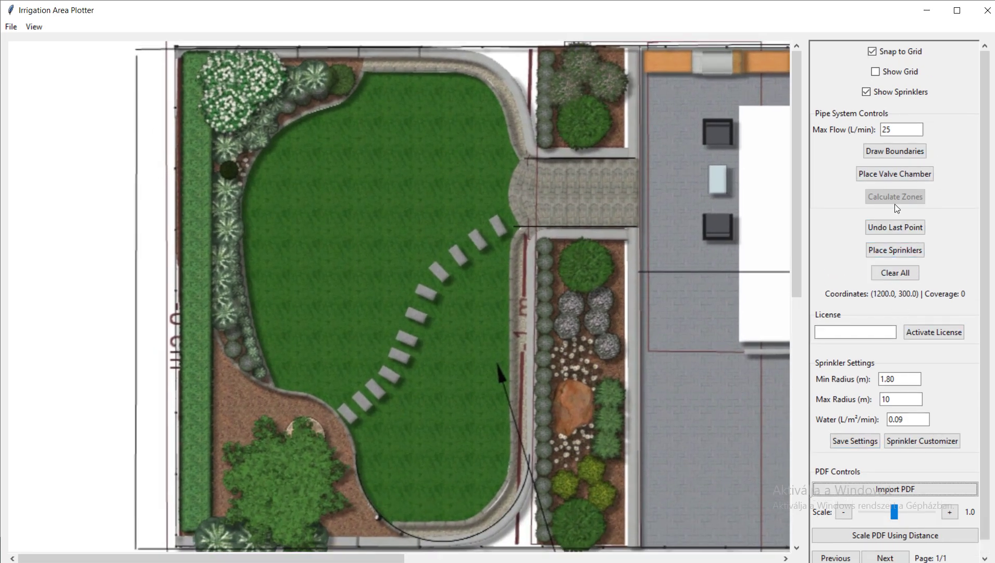
pyautogui.scroll(-1, 896, 350)
pyautogui.click(845, 525)
pyautogui.click(582, 321)
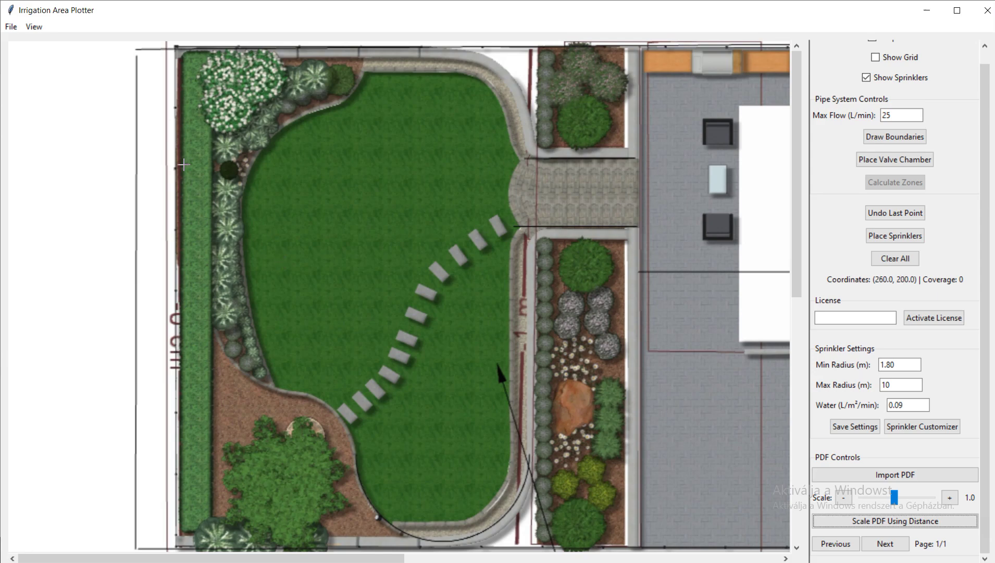
pyautogui.scroll(1, 919, 90)
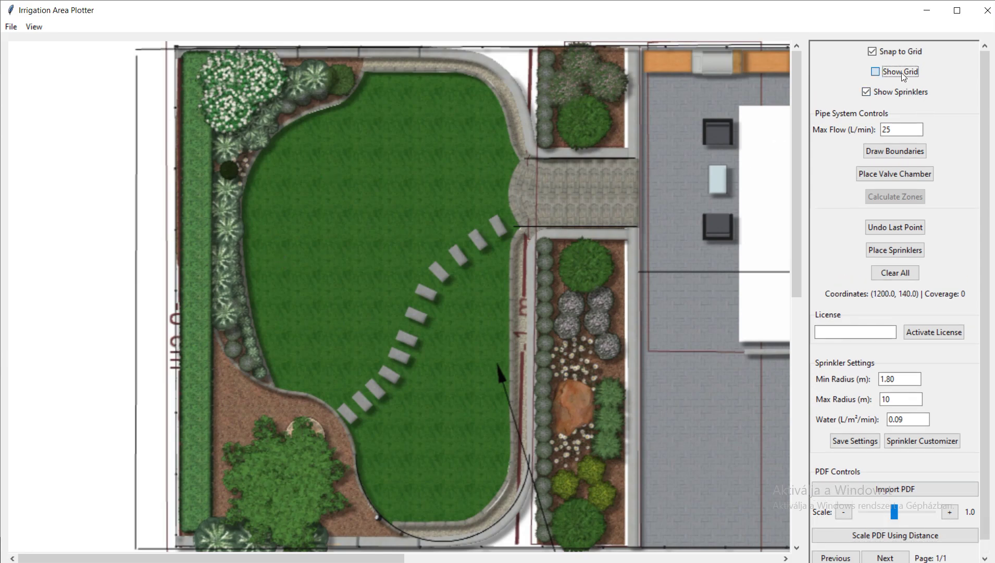
pyautogui.click(901, 71)
pyautogui.click(901, 71)
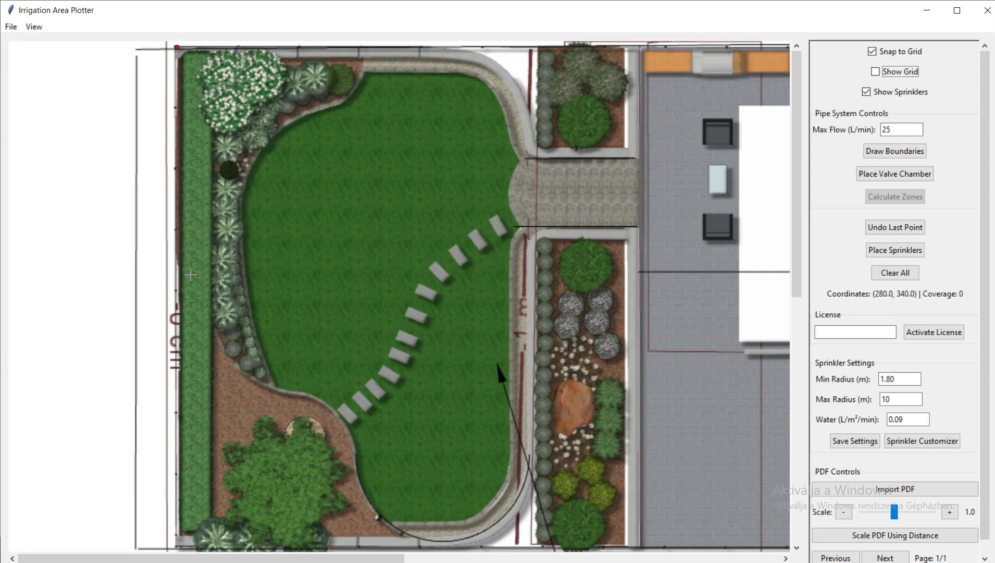
pyautogui.scroll(-2, 193, 249)
pyautogui.click(175, 446)
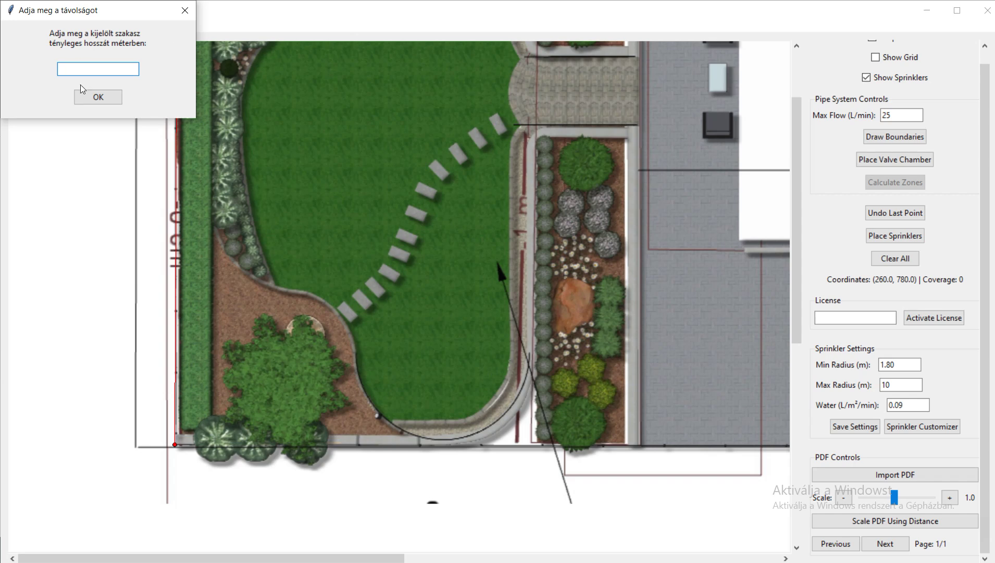
pyautogui.write('20')
pyautogui.click(107, 101)
pyautogui.click(570, 319)
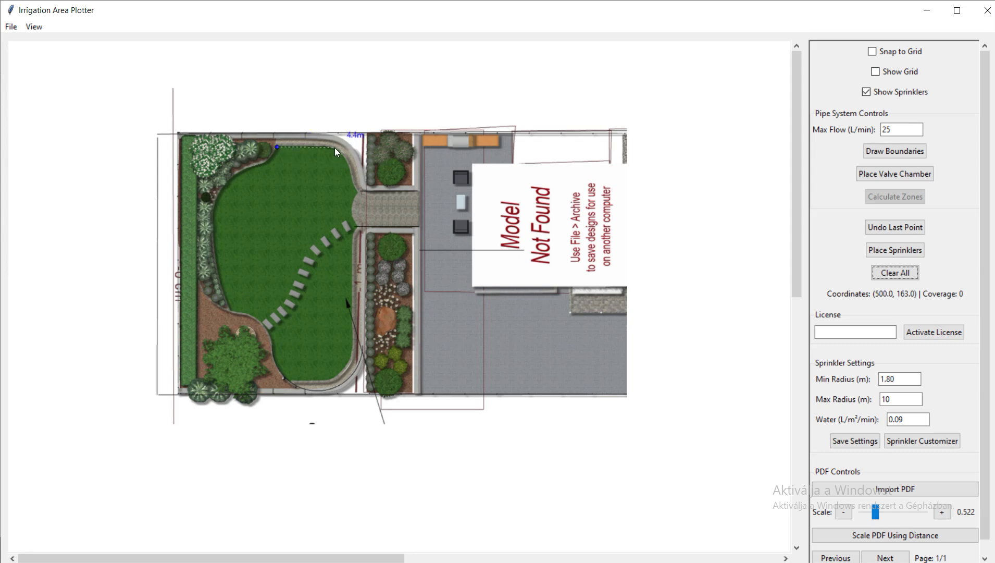
# Step: Place outline points along the lawn's top edge, right side and bottom edge
pyautogui.click(336, 148)
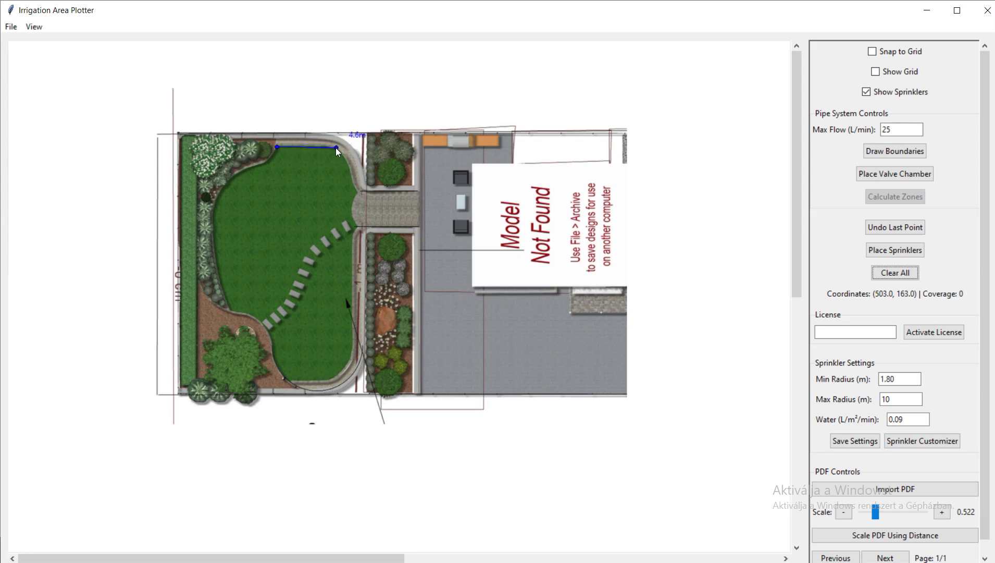
pyautogui.click(357, 194)
pyautogui.click(351, 355)
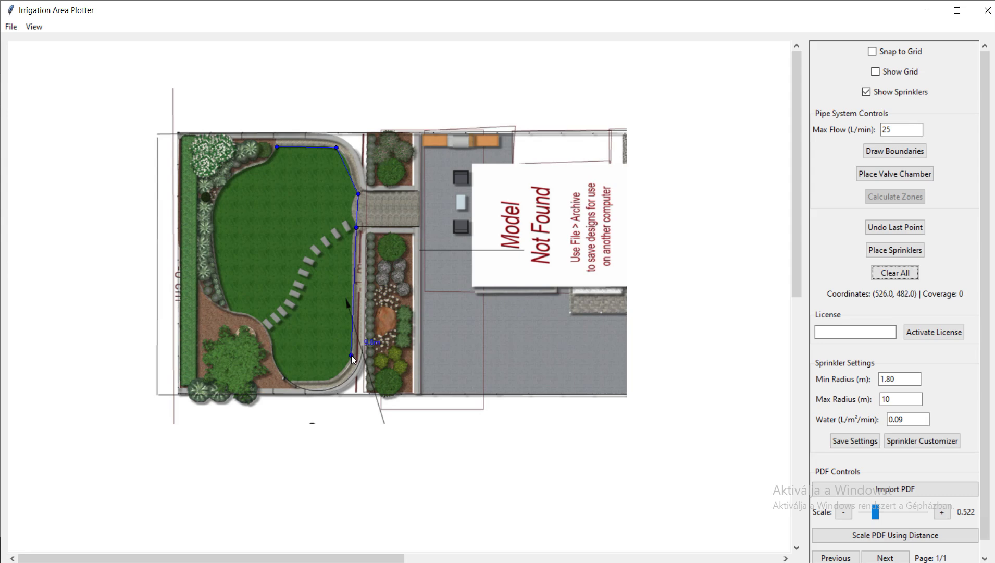
pyautogui.click(333, 379)
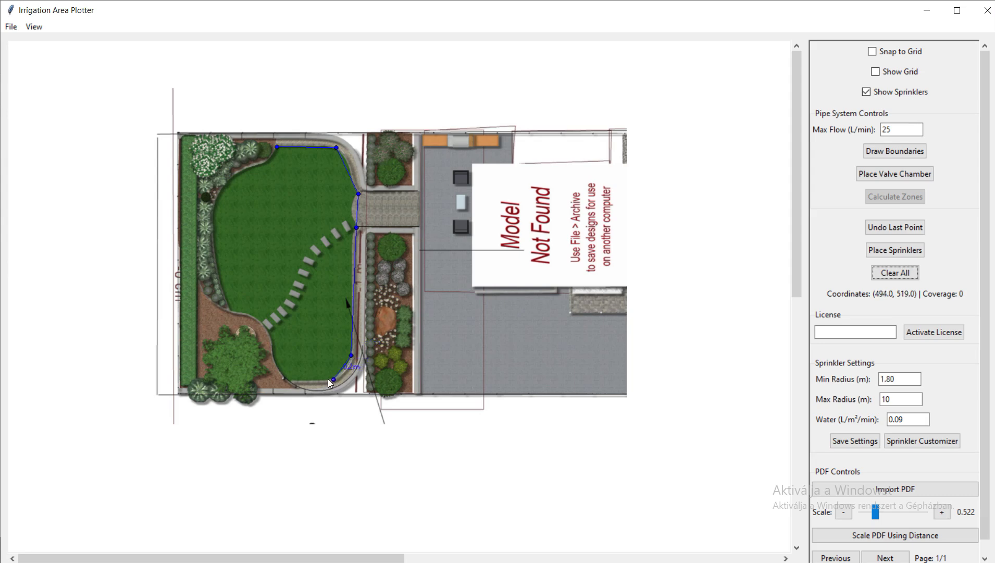
pyautogui.click(289, 378)
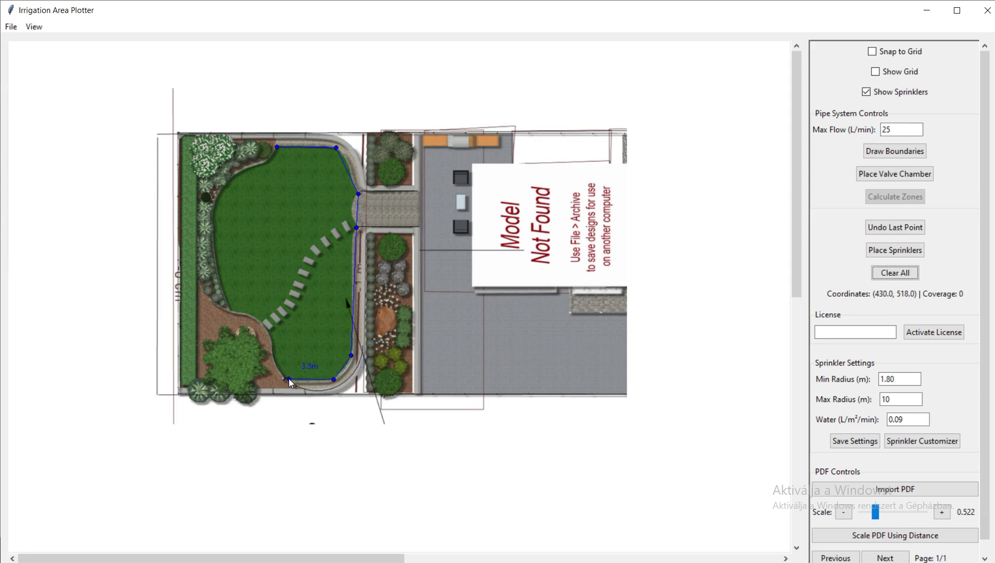
# Step: Continue the outline around the shrub bed and up the left edge to the top-left
pyautogui.click(271, 355)
pyautogui.click(264, 324)
pyautogui.click(230, 312)
pyautogui.click(215, 254)
pyautogui.click(214, 198)
pyautogui.click(262, 165)
# Step: Close the curved lawn outline at its first boundary point
pyautogui.click(278, 147)
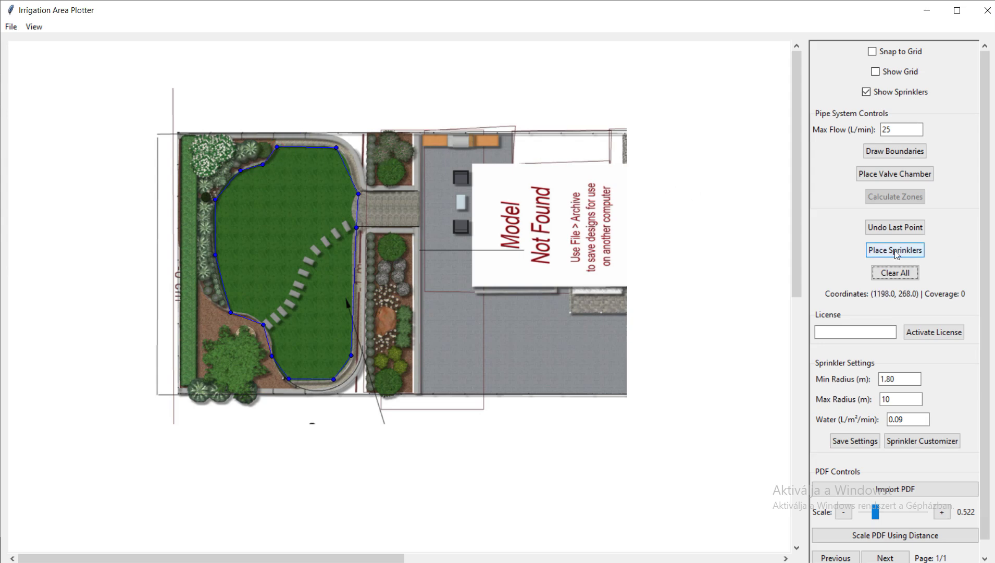